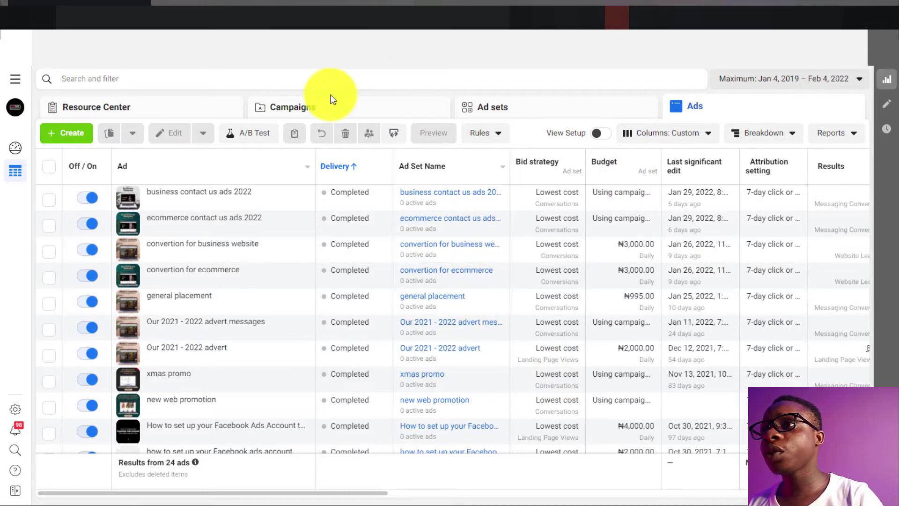
Start creating a new campaign from the campaigns list
click(330, 112)
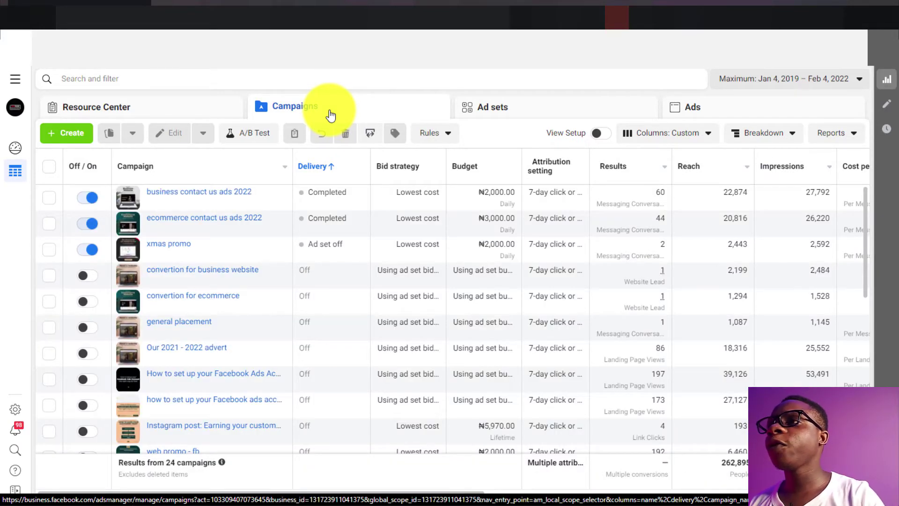
click(68, 139)
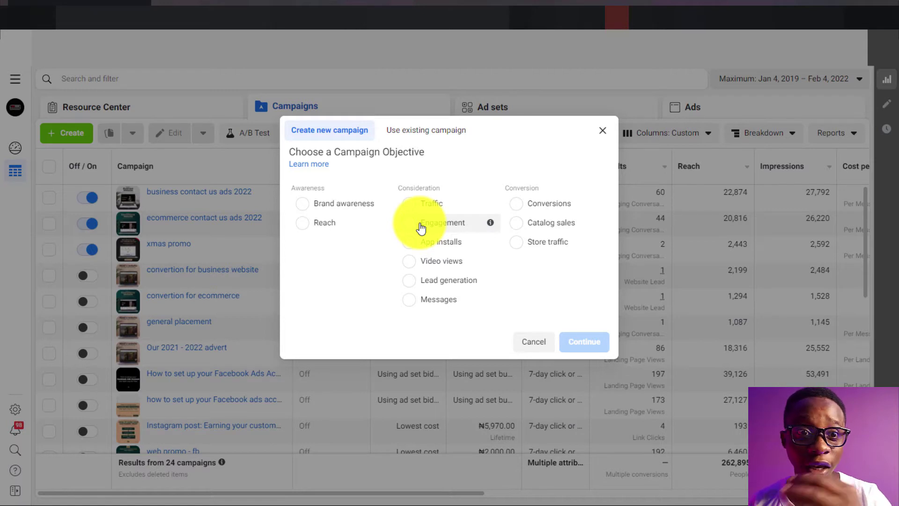
Choose the Messages objective and name the campaign 'WHATSAPP ONLY ADS'
click(436, 305)
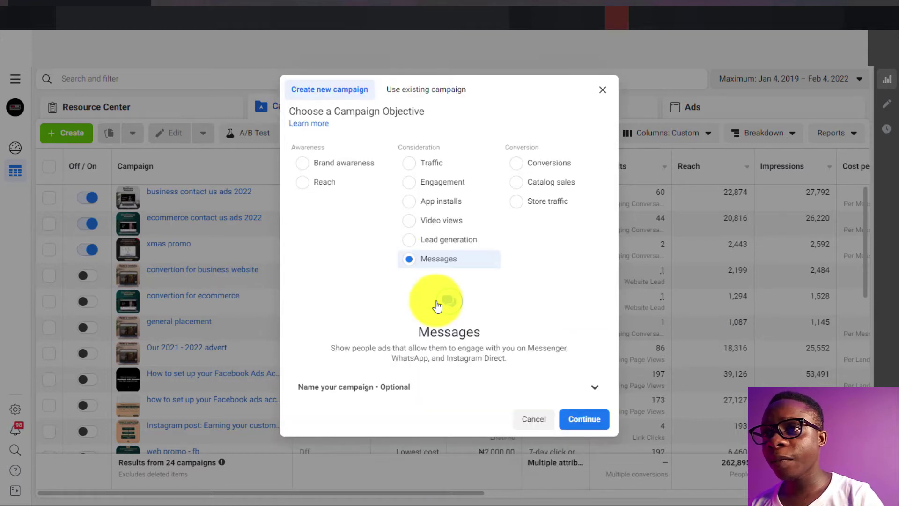
click(578, 393)
click(404, 419)
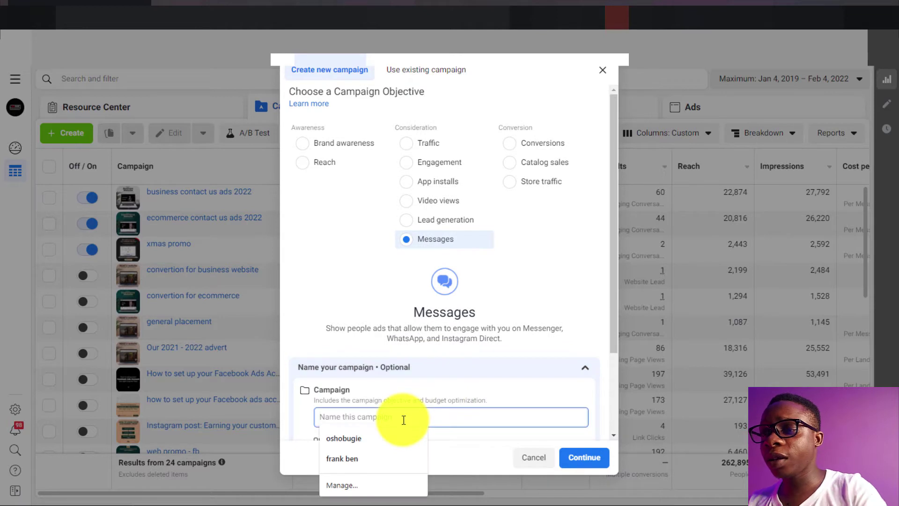
text(WHATSAPP ONLY ADS)
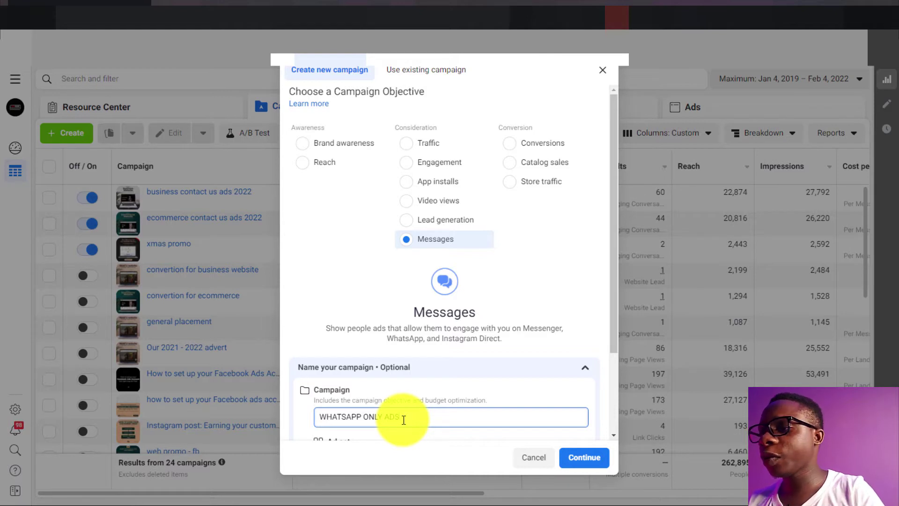
key(ctrl+a)
key(ctrl+c)
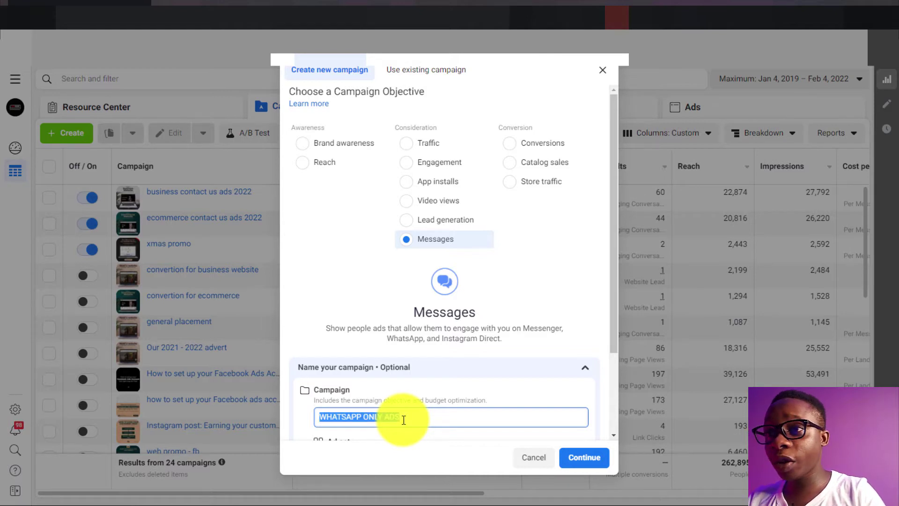
scroll(404, 420, down, 2)
Give the ad set and the ad the same name 'WHATSAPP ONLY ADS'
click(442, 386)
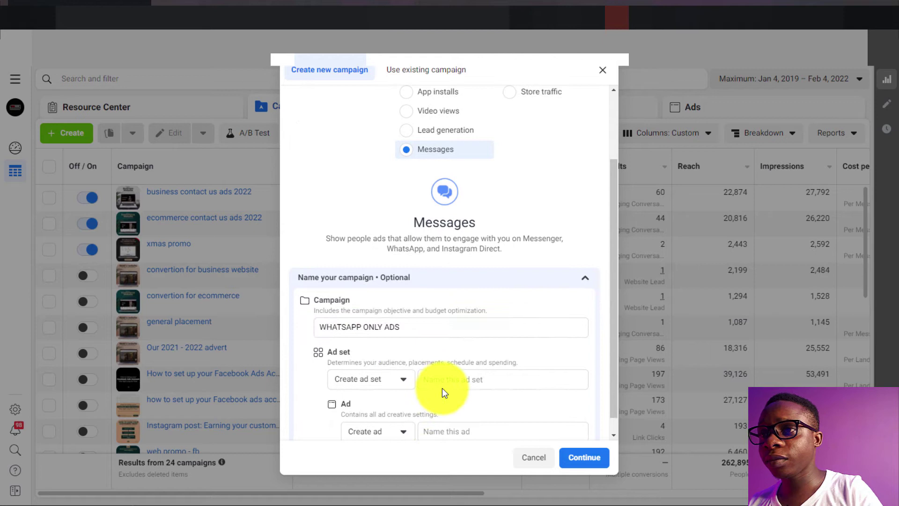
key(ctrl+v)
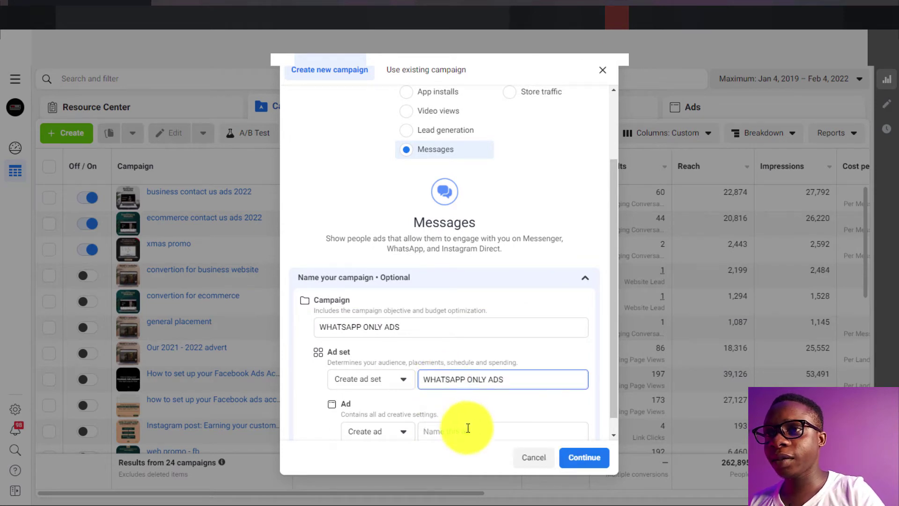
click(468, 430)
key(ctrl+v)
scroll(468, 427, down, 1)
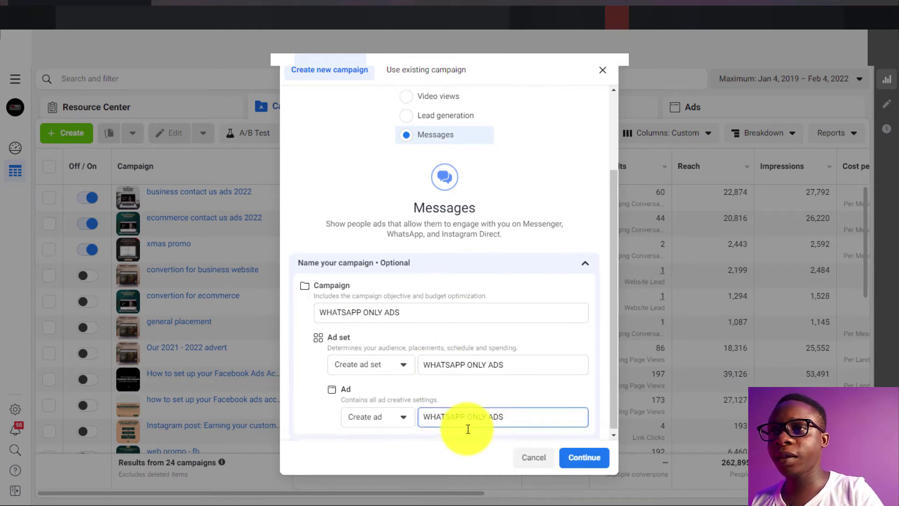
Create the campaign draft and turn off campaign budget optimization
click(601, 460)
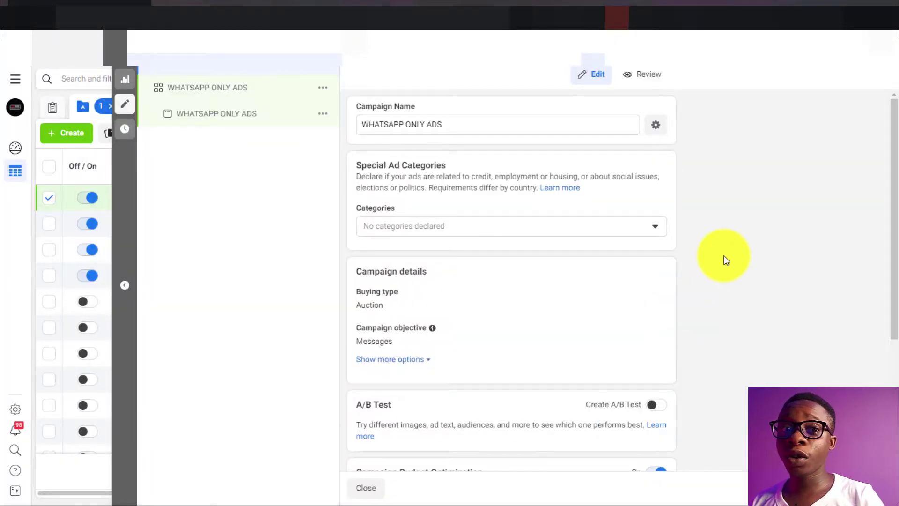
scroll(726, 260, down, 3)
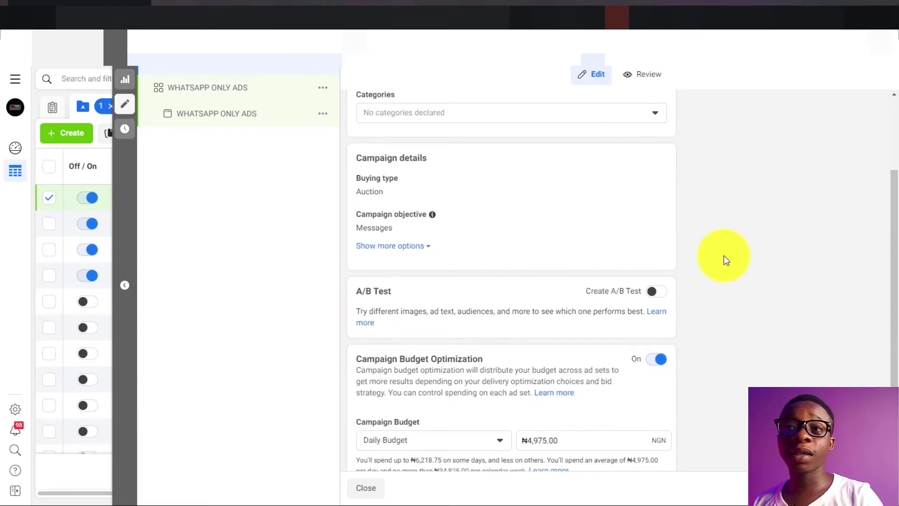
scroll(725, 260, down, 2)
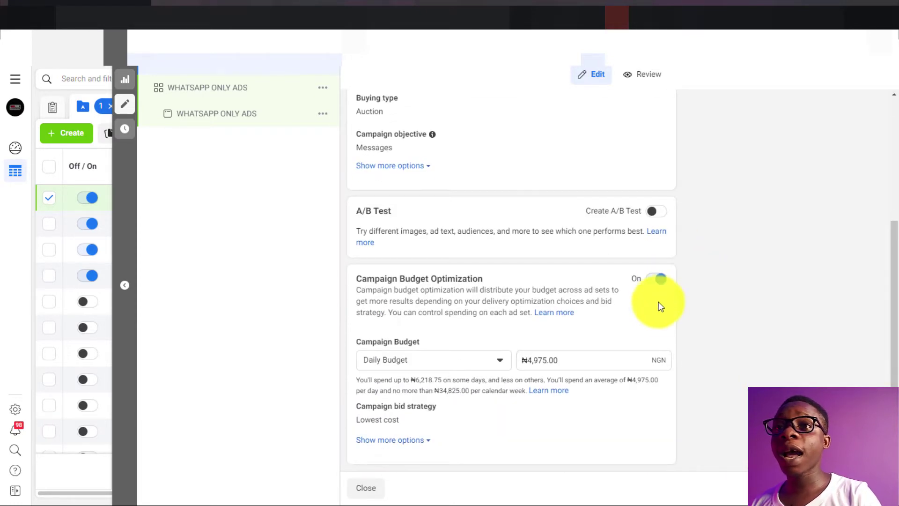
click(654, 283)
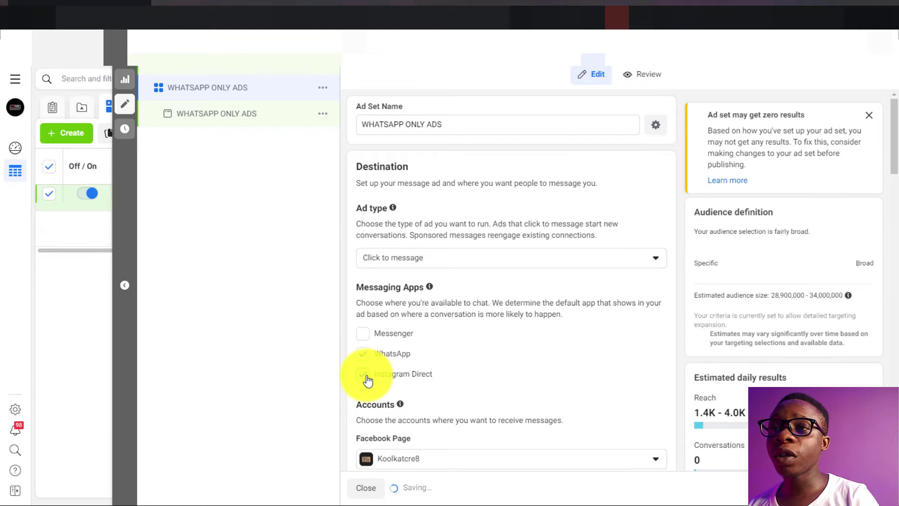
Uncheck Instagram Direct so WhatsApp is the only messaging app
click(363, 375)
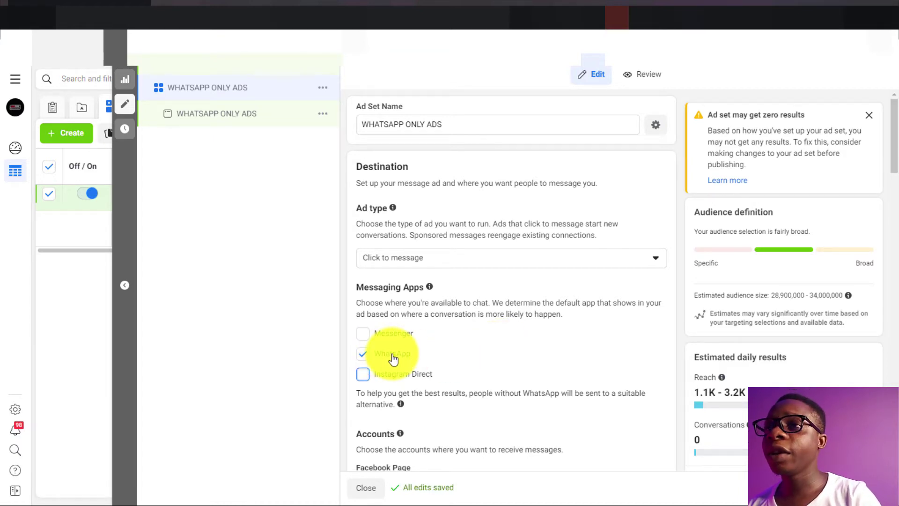
scroll(393, 358, down, 3)
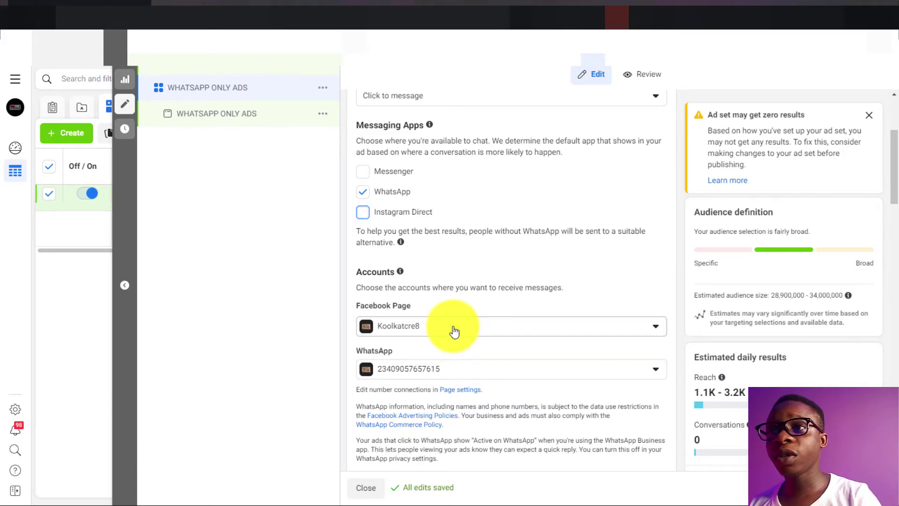
scroll(453, 338, down, 1)
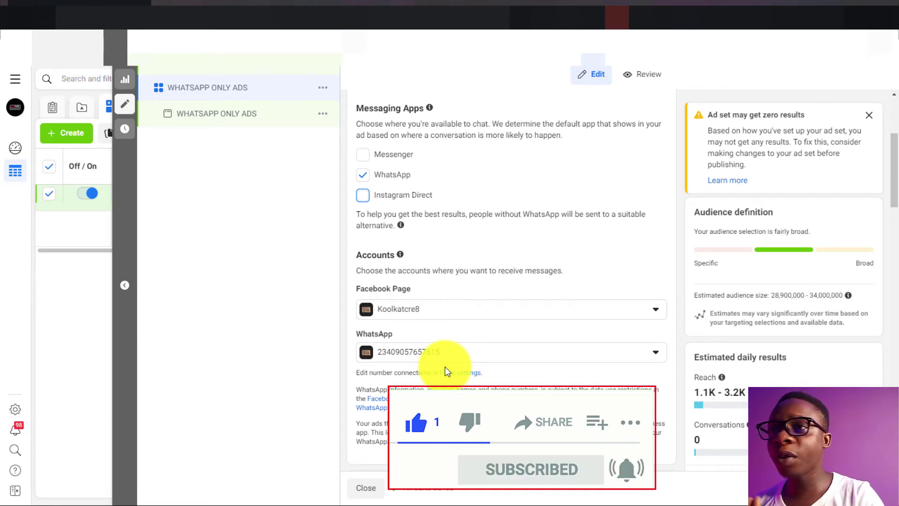
scroll(445, 366, down, 2)
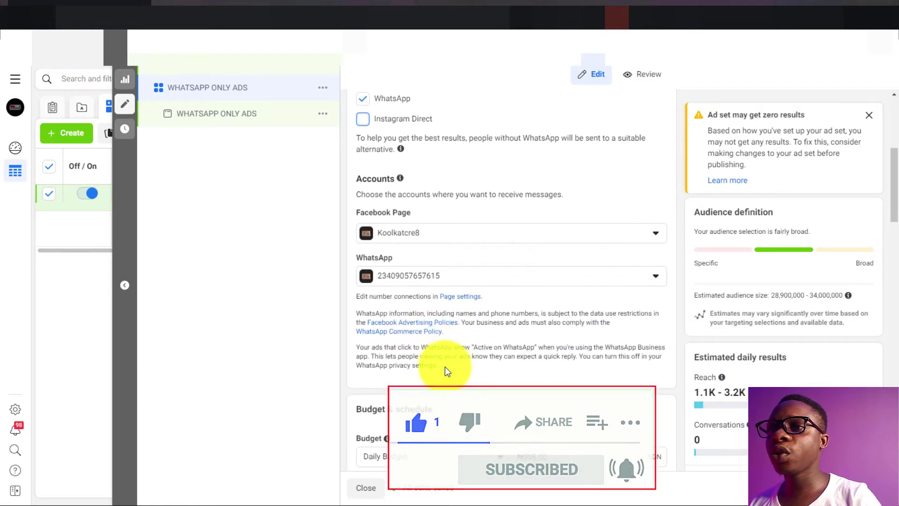
scroll(445, 366, down, 1)
scroll(445, 365, down, 1)
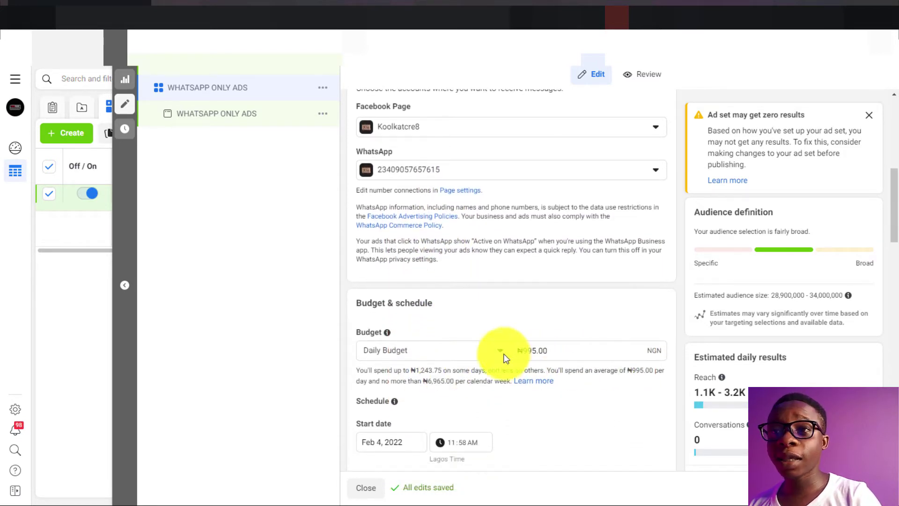
Set the ad set to a ₦10,000.00 daily budget
double_click(523, 351)
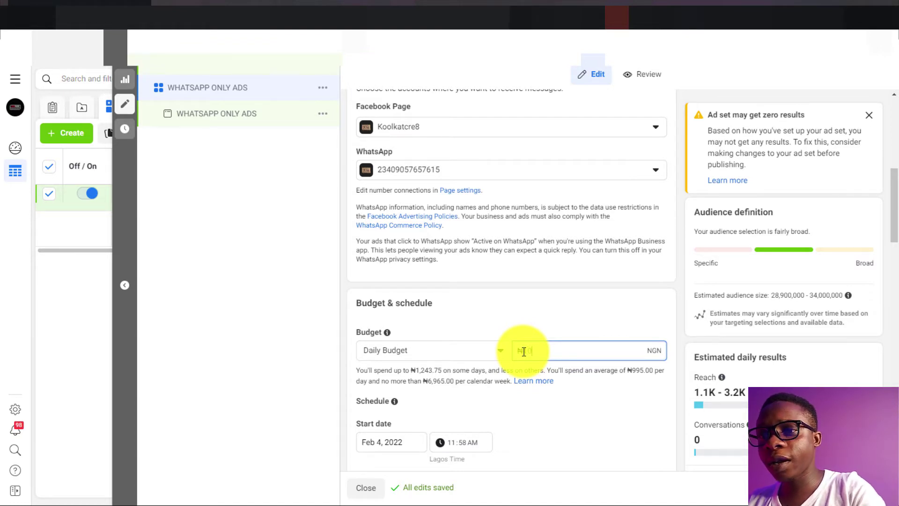
text(.00)
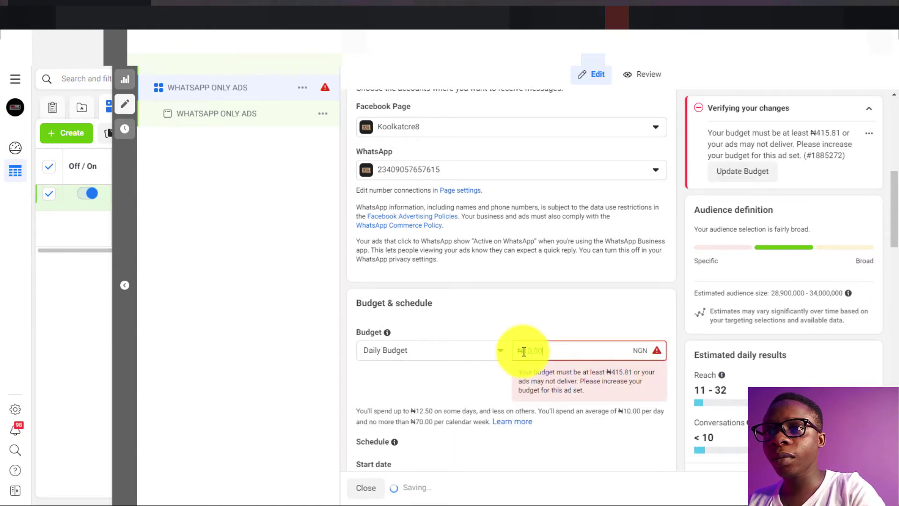
text(000)
click(340, 385)
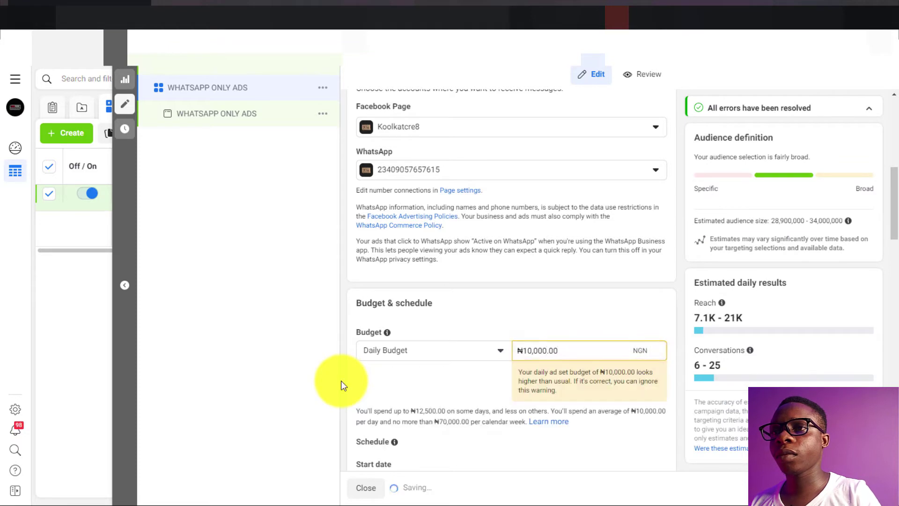
scroll(538, 406, down, 1)
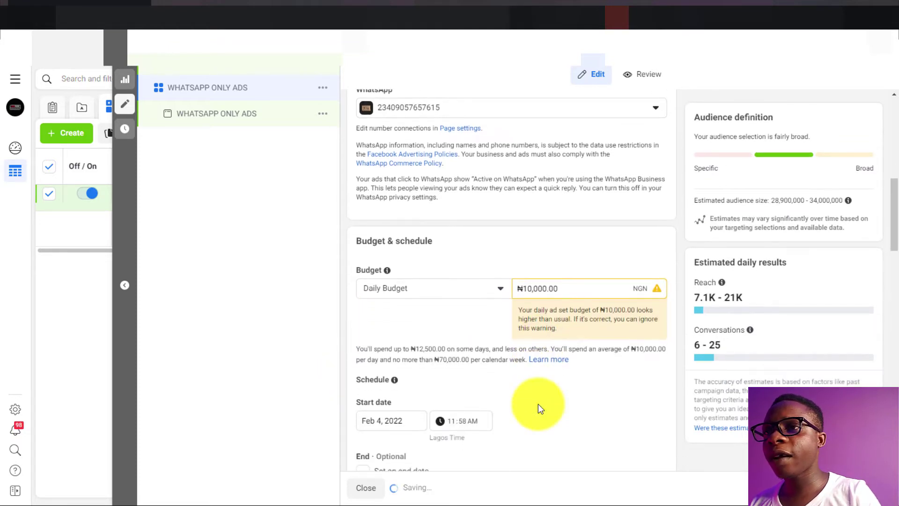
scroll(538, 404, down, 1)
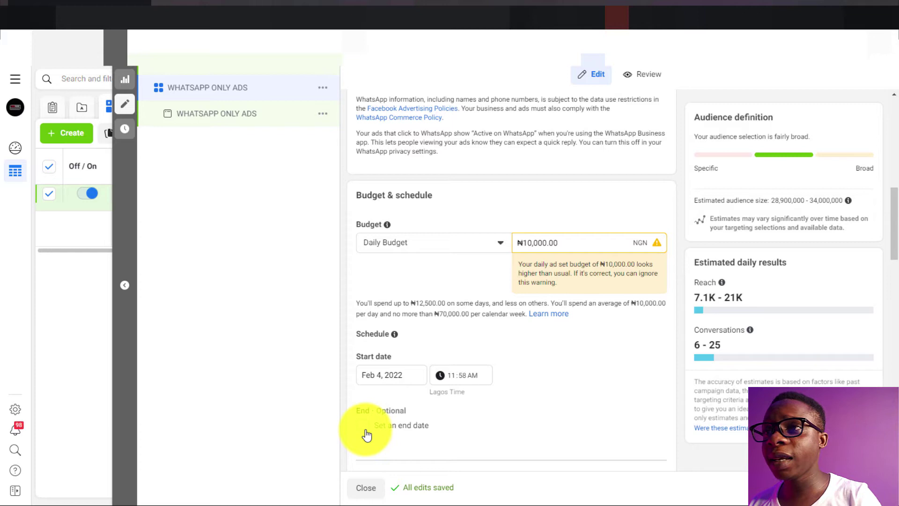
click(463, 244)
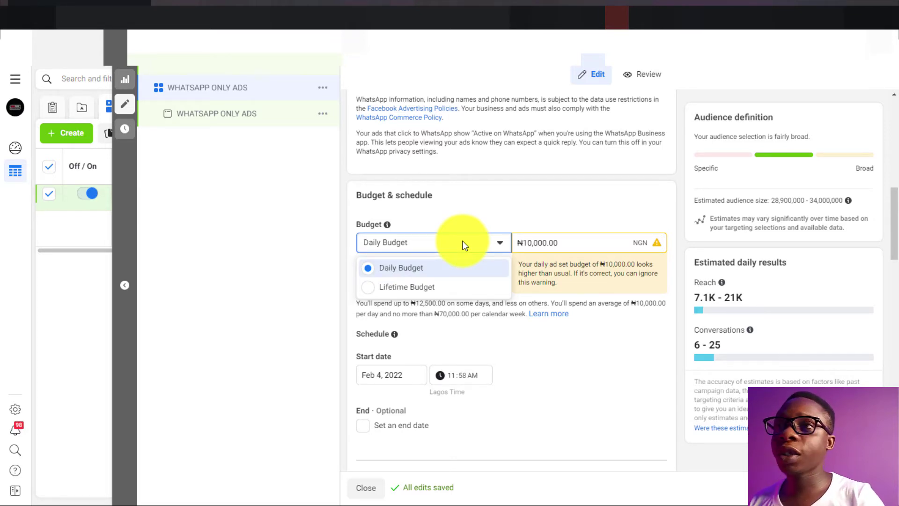
click(571, 432)
scroll(571, 431, down, 3)
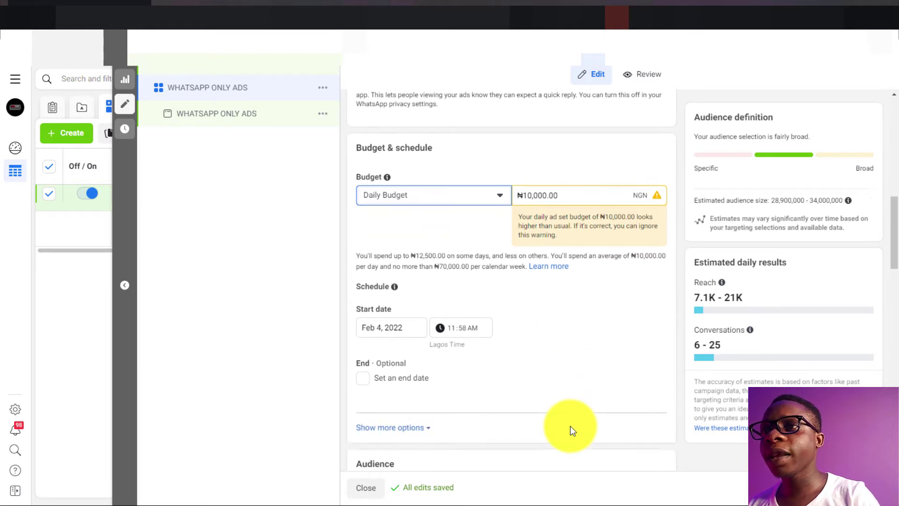
scroll(571, 431, down, 3)
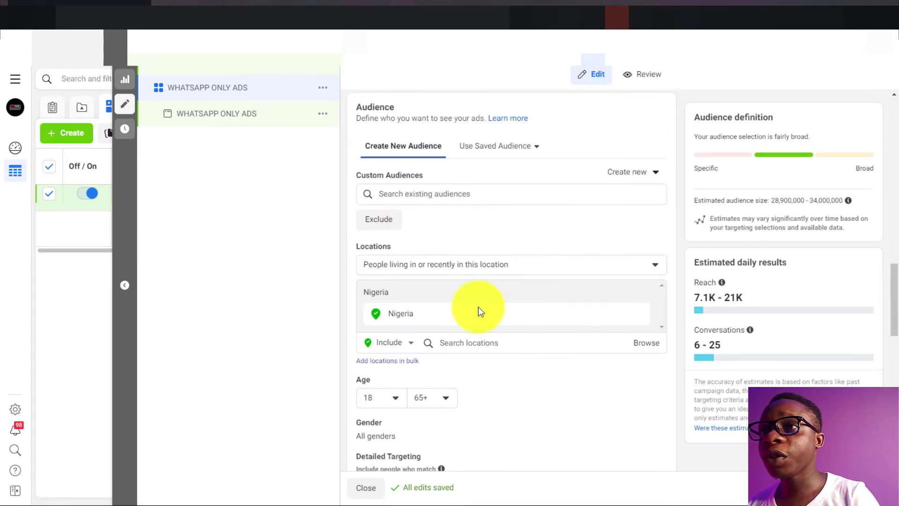
Apply the saved audience 'Our 2021 - 2022 advert - updated age & lagos only'
click(510, 148)
mouse_move(507, 213)
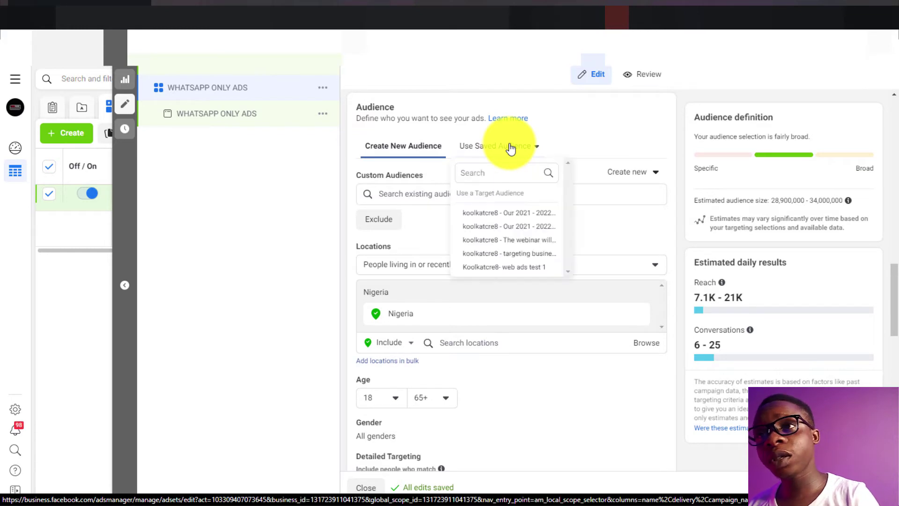
click(525, 224)
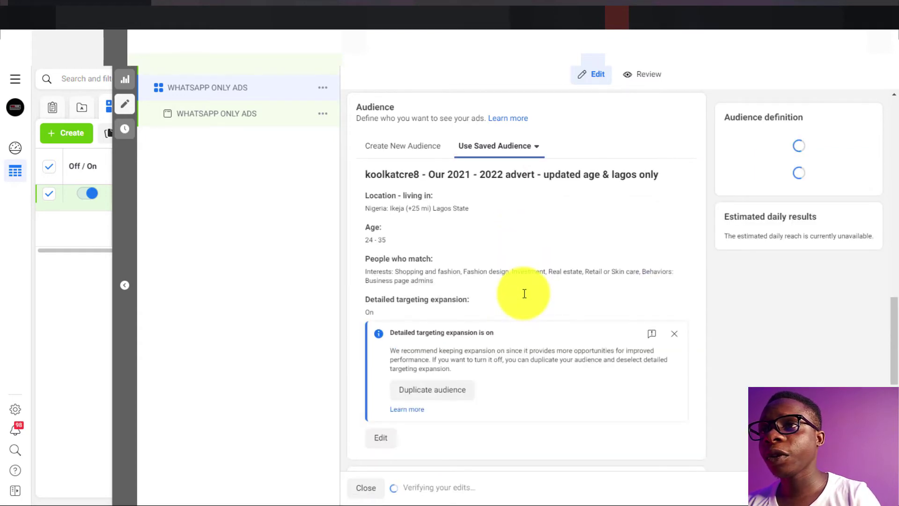
scroll(522, 282, down, 3)
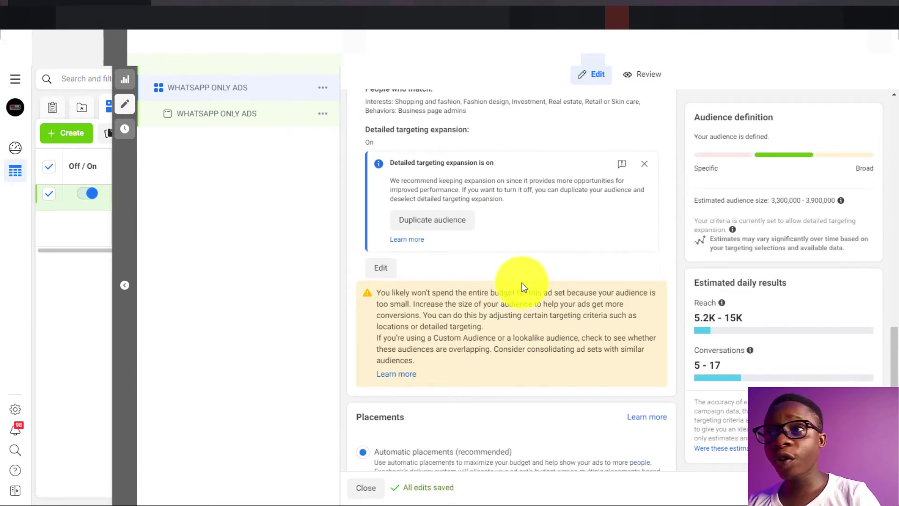
scroll(522, 282, down, 2)
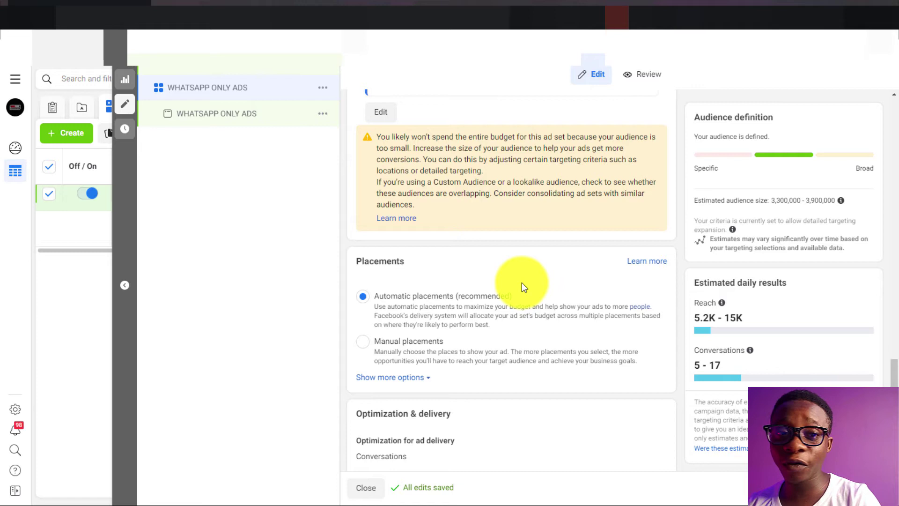
Switch to manual placements and remove Facebook and Audience network, leaving Instagram only
click(393, 346)
scroll(394, 347, down, 2)
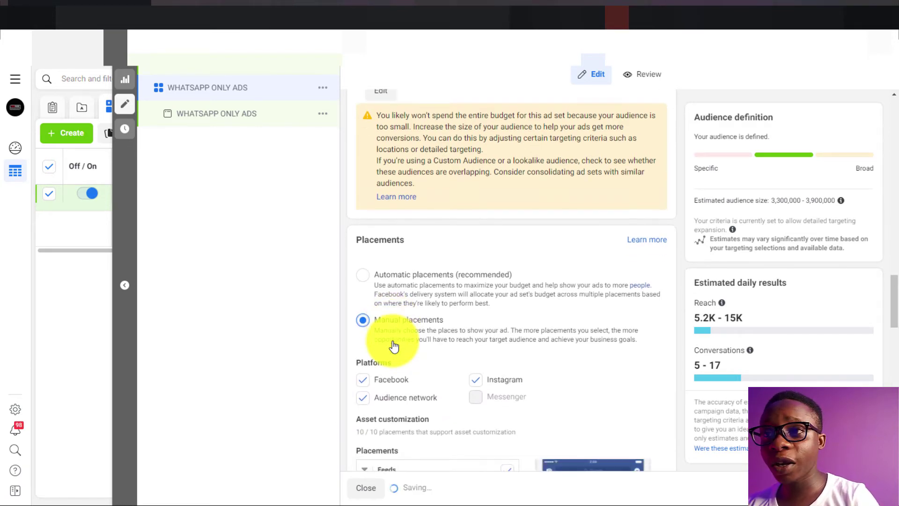
click(364, 303)
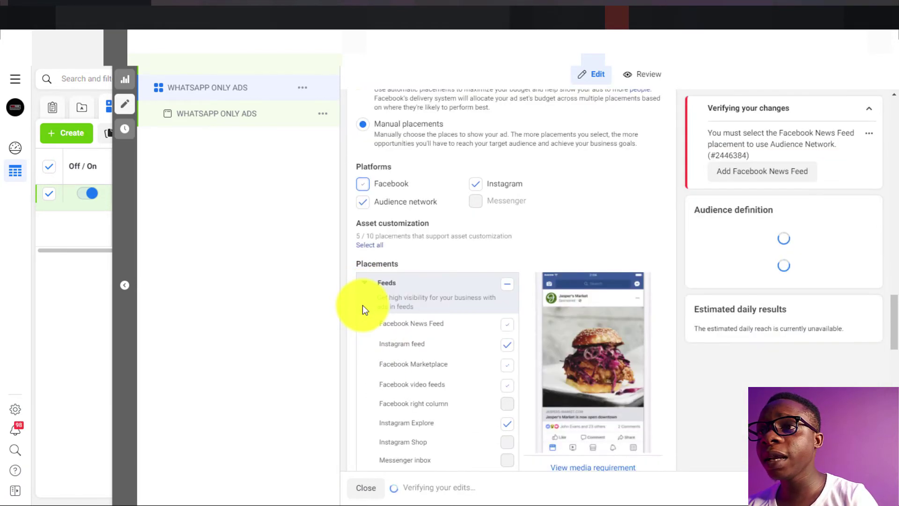
scroll(363, 303, down, 2)
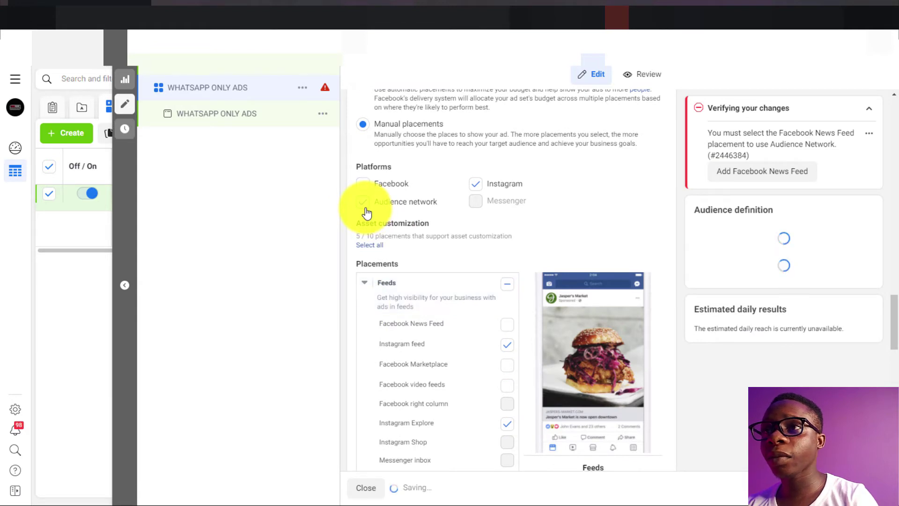
click(366, 213)
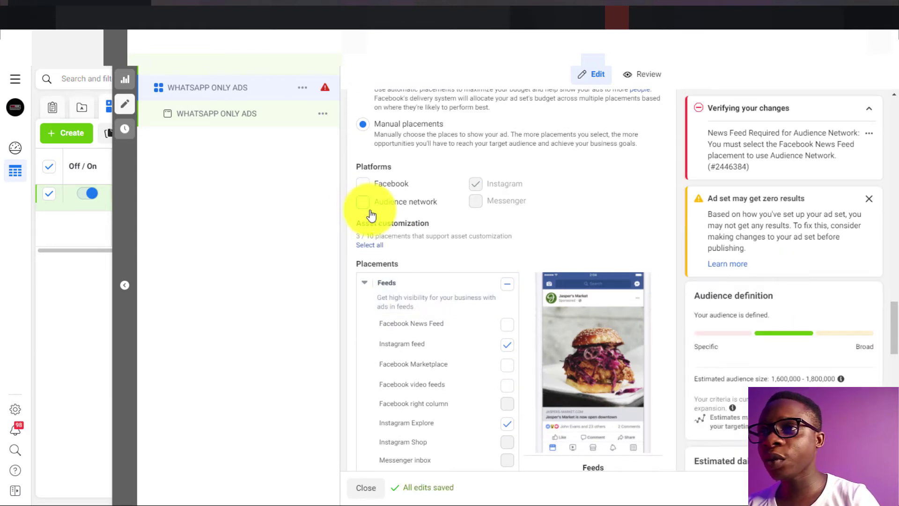
scroll(478, 423, down, 2)
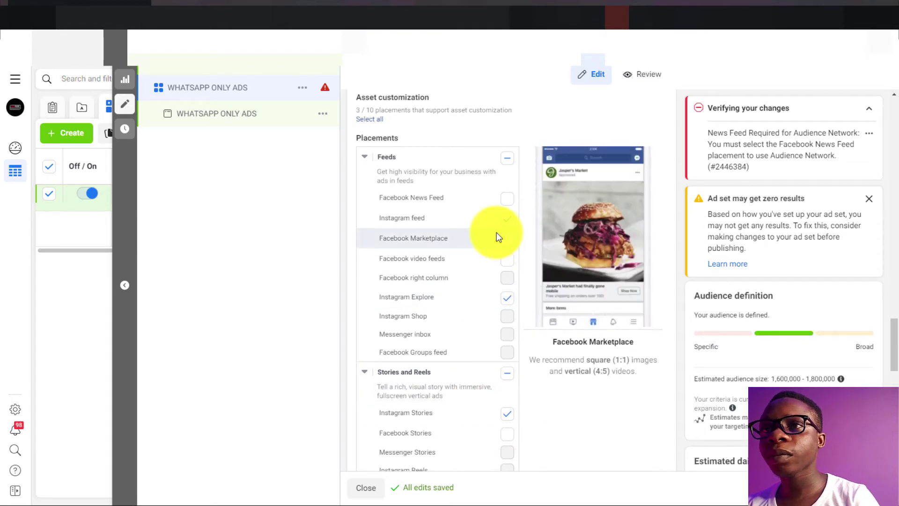
scroll(443, 411, down, 2)
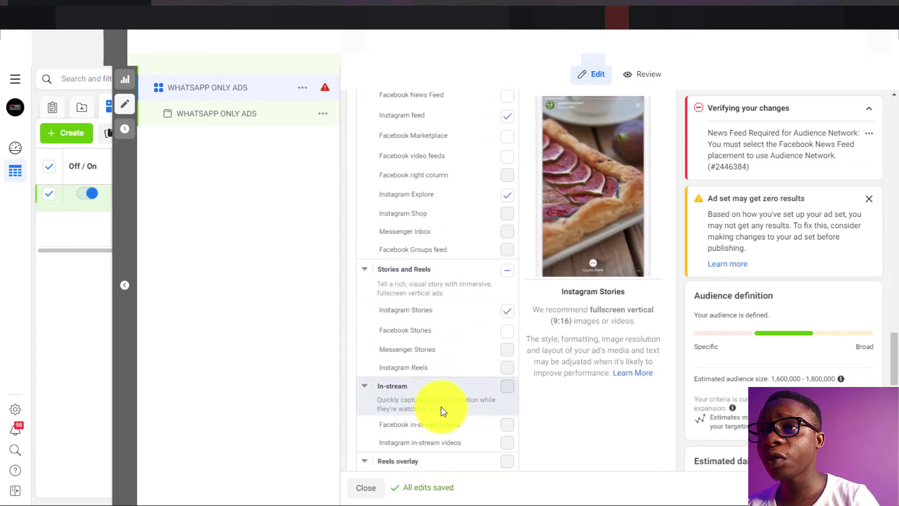
scroll(442, 412, down, 2)
scroll(441, 412, down, 2)
scroll(442, 412, down, 1)
scroll(442, 411, down, 2)
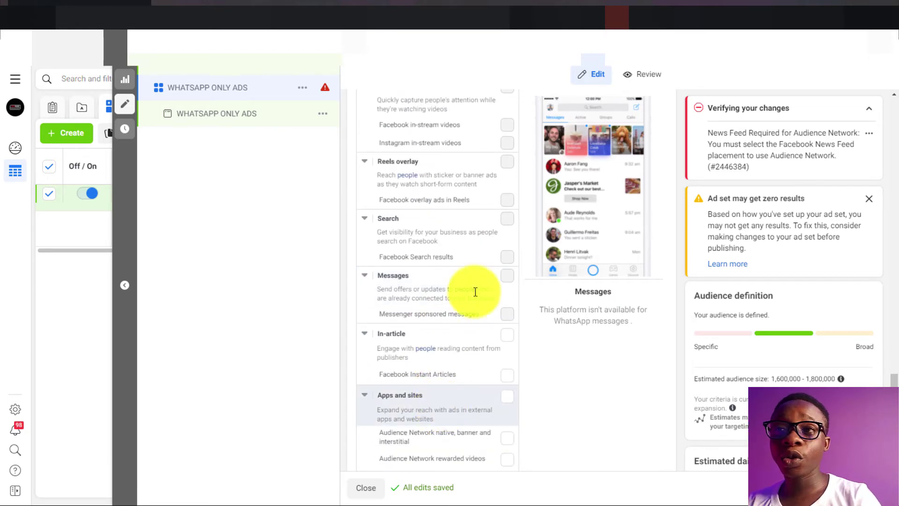
scroll(502, 284, up, 3)
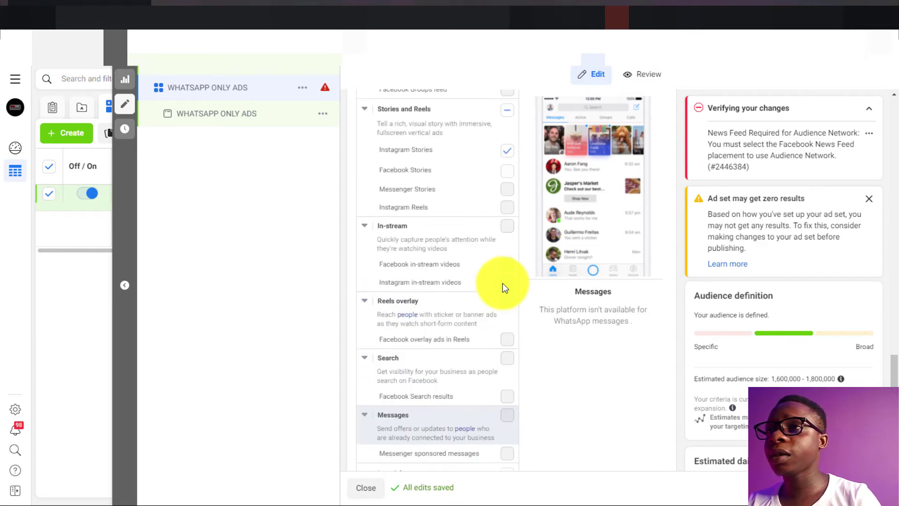
scroll(502, 283, up, 3)
scroll(502, 283, up, 1)
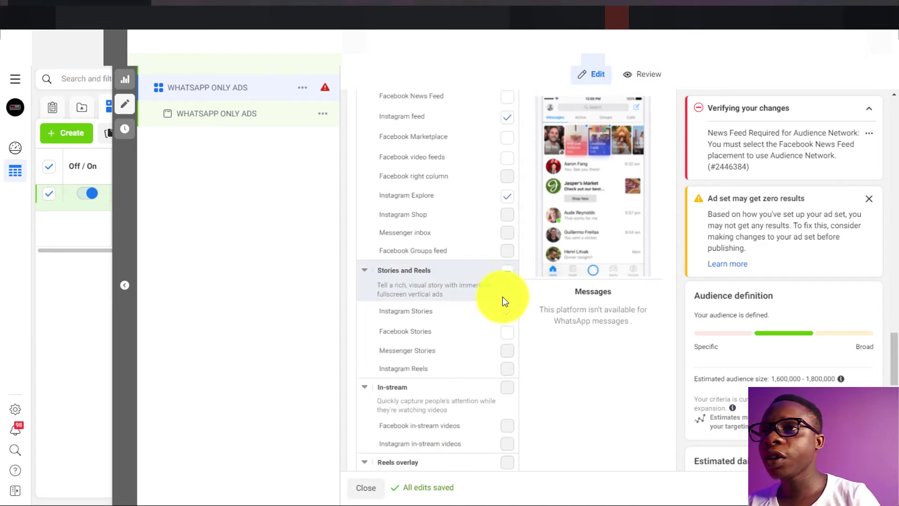
scroll(502, 288, up, 4)
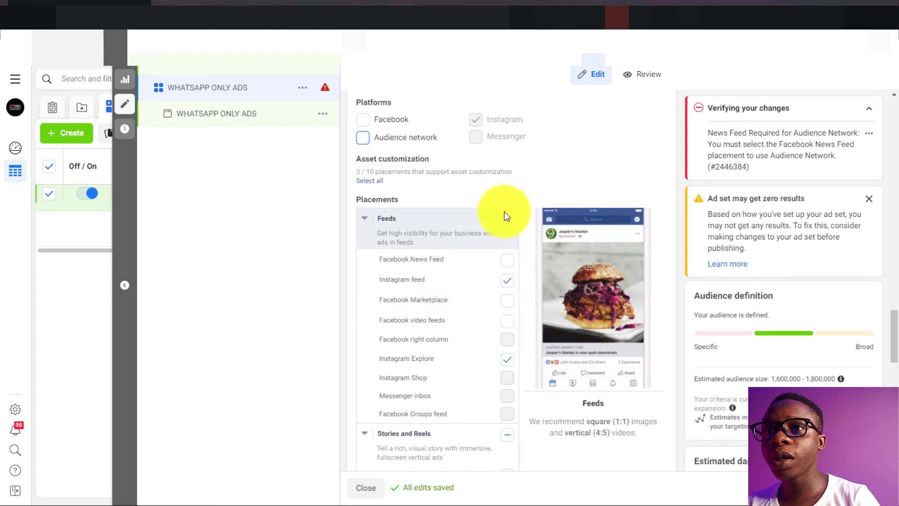
scroll(503, 219, up, 4)
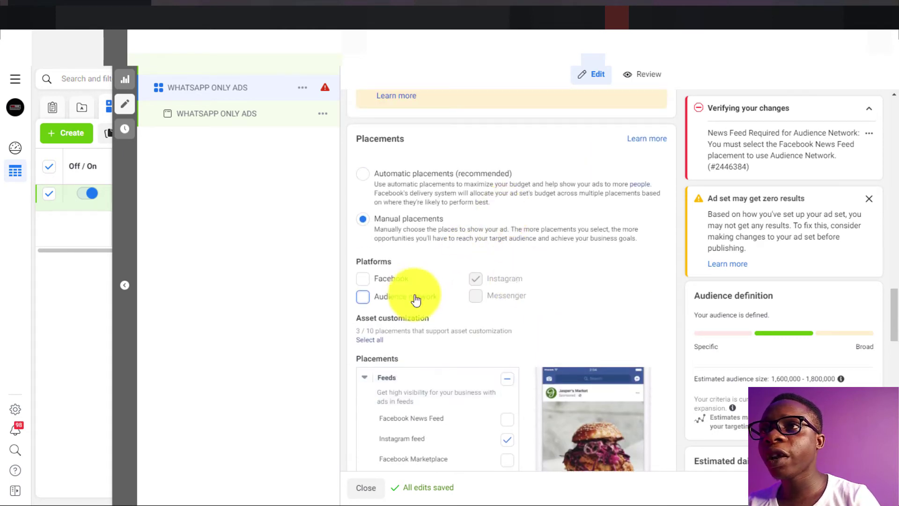
scroll(533, 284, up, 2)
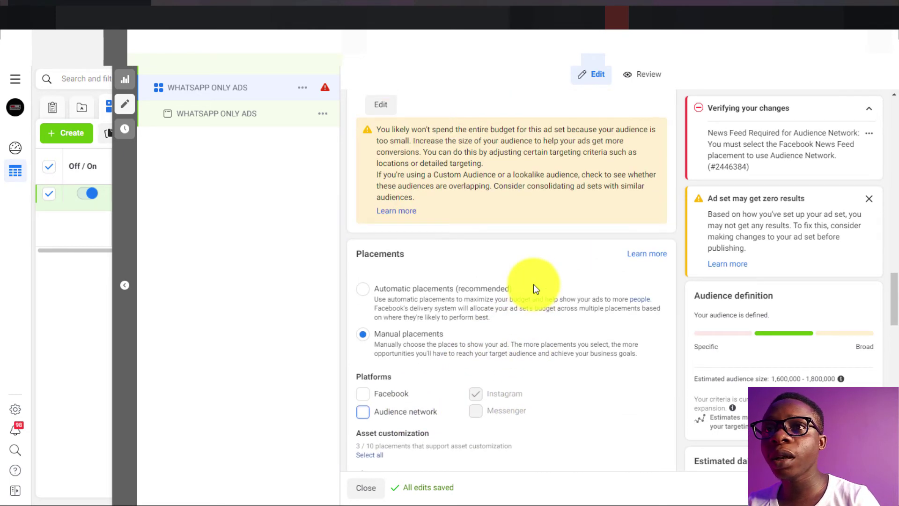
scroll(534, 284, down, 1)
scroll(534, 284, down, 1)
scroll(534, 288, down, 1)
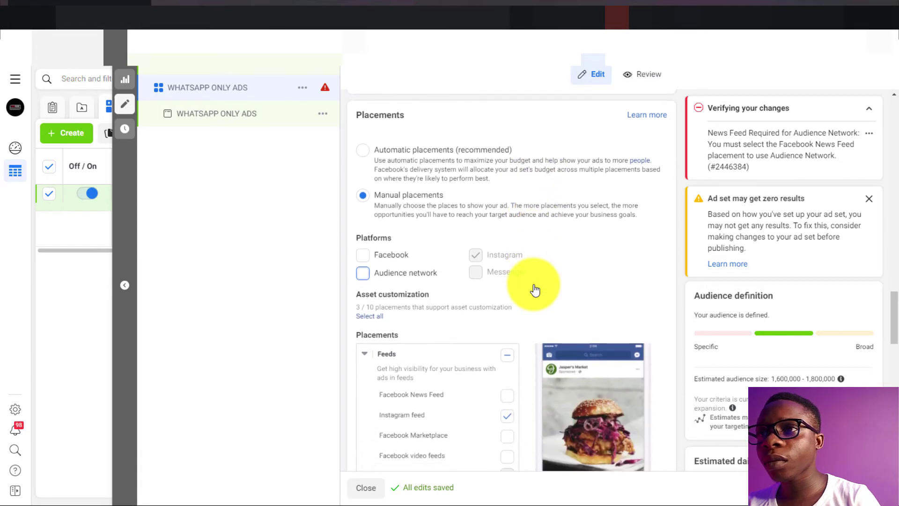
scroll(534, 289, down, 1)
scroll(533, 284, down, 1)
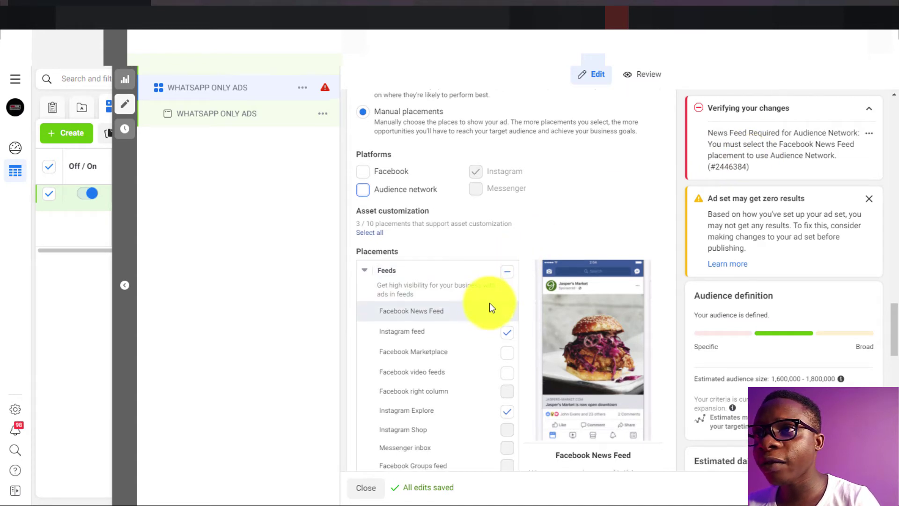
scroll(490, 303, down, 2)
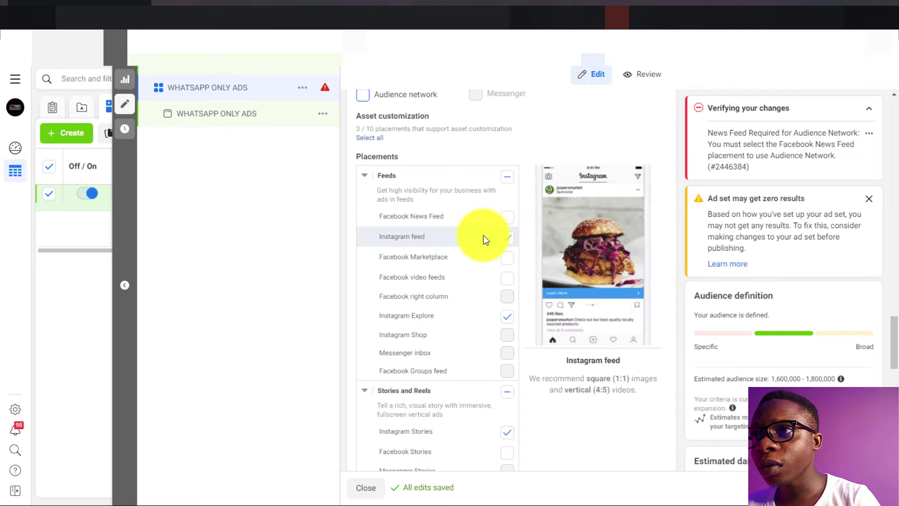
scroll(495, 415, down, 2)
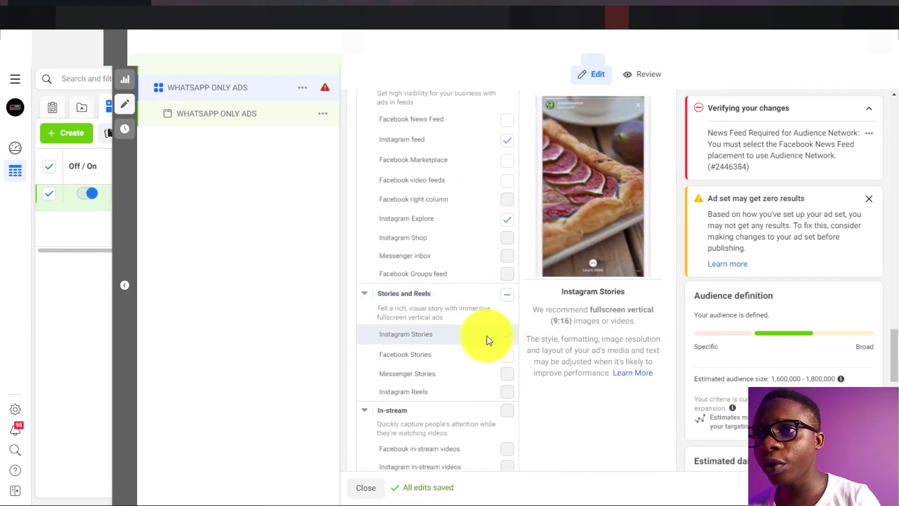
scroll(487, 338, down, 3)
scroll(487, 335, down, 3)
scroll(486, 328, down, 3)
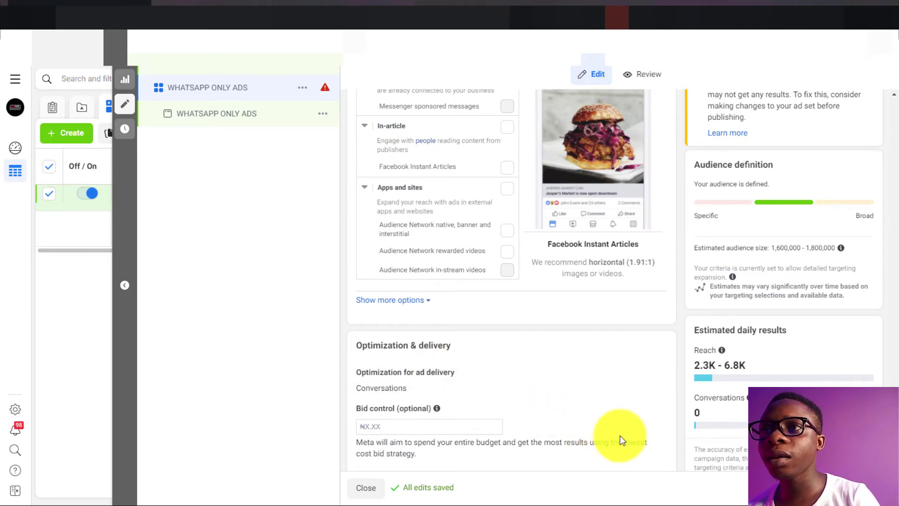
scroll(620, 436, down, 1)
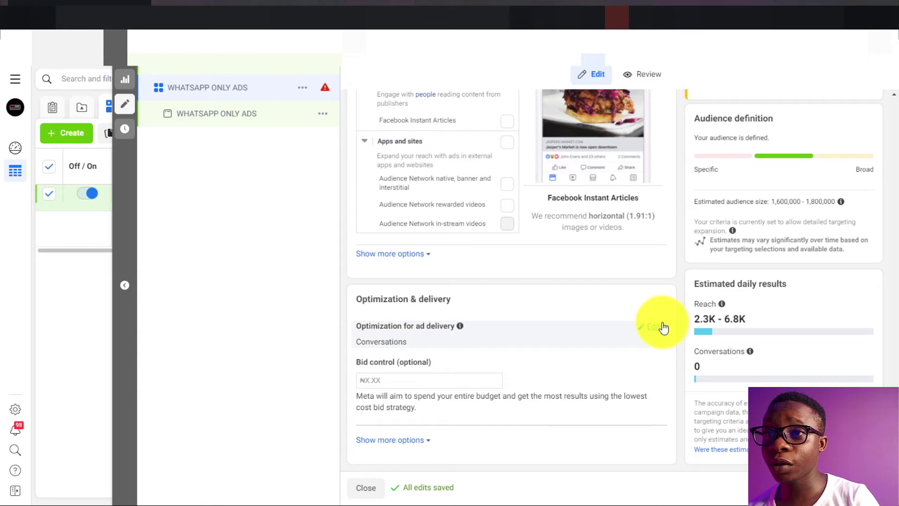
Keep Conversations as the ad delivery optimisation goal
click(663, 328)
click(421, 345)
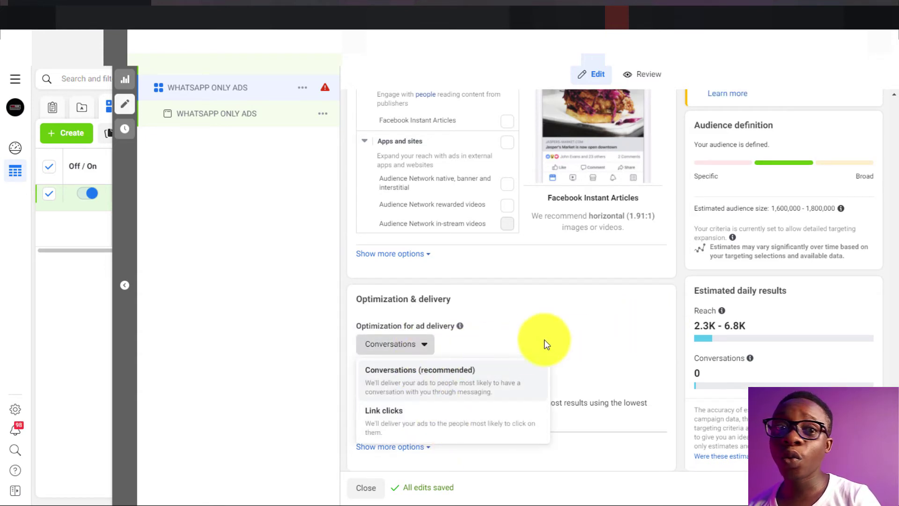
click(567, 335)
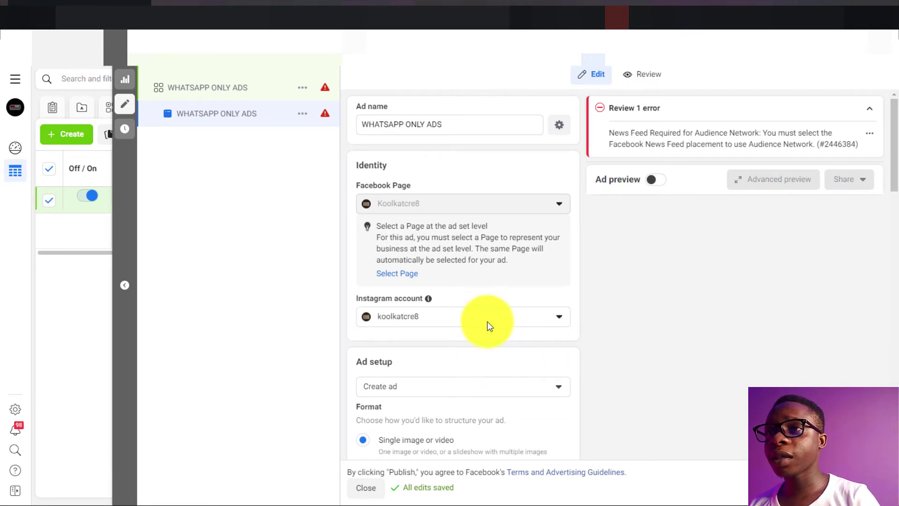
Set the ad up to use an existing post and bring up the post list
click(483, 388)
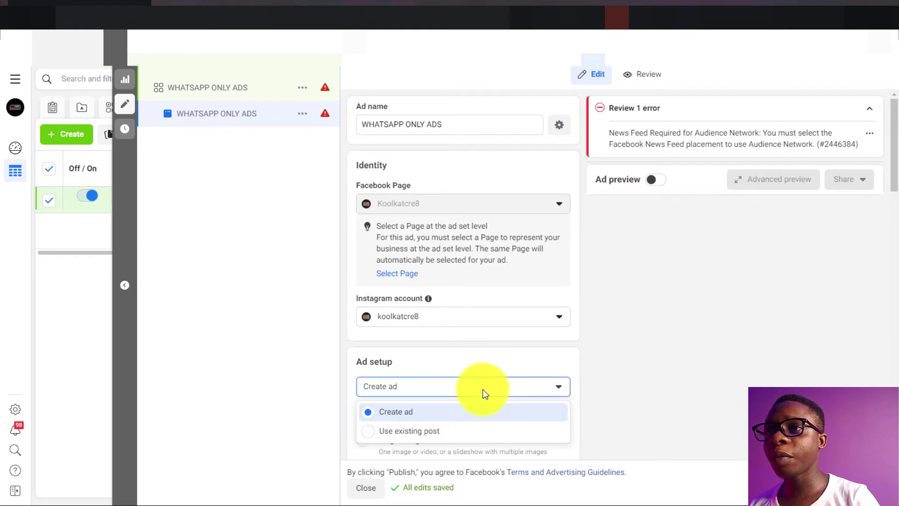
click(474, 432)
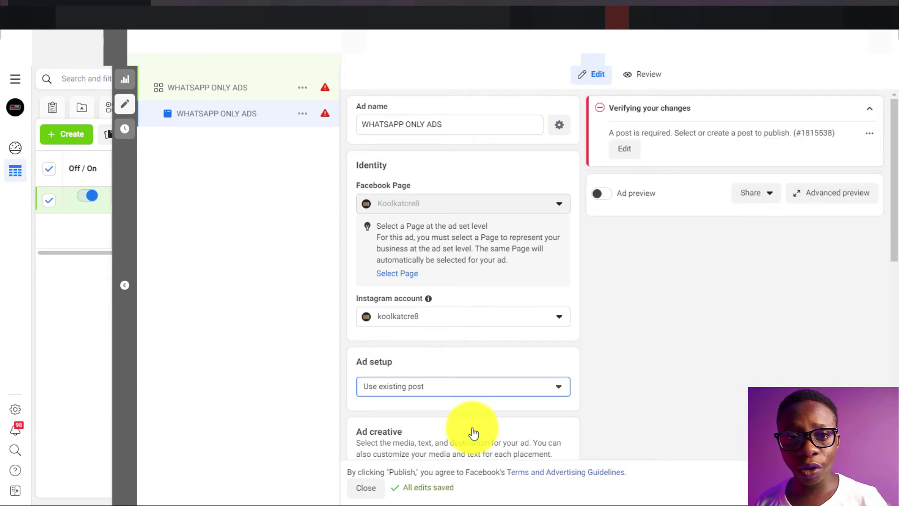
scroll(472, 433, down, 2)
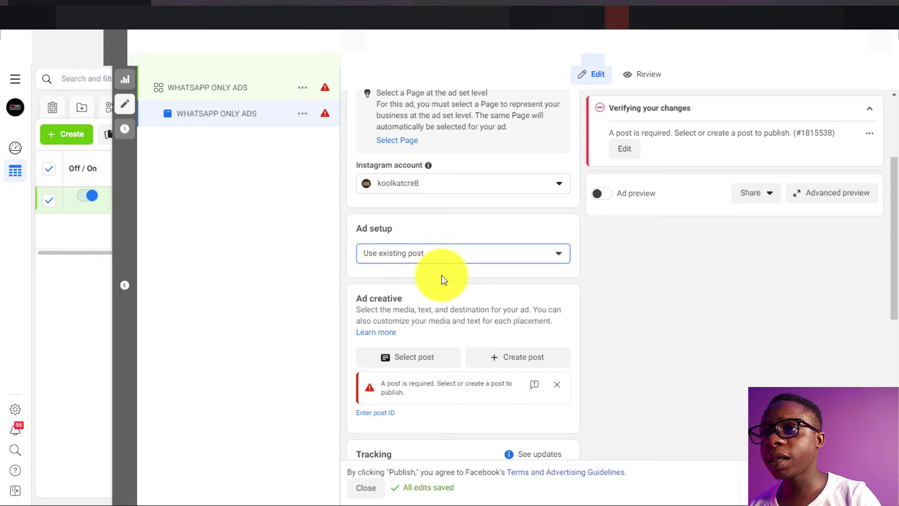
click(417, 360)
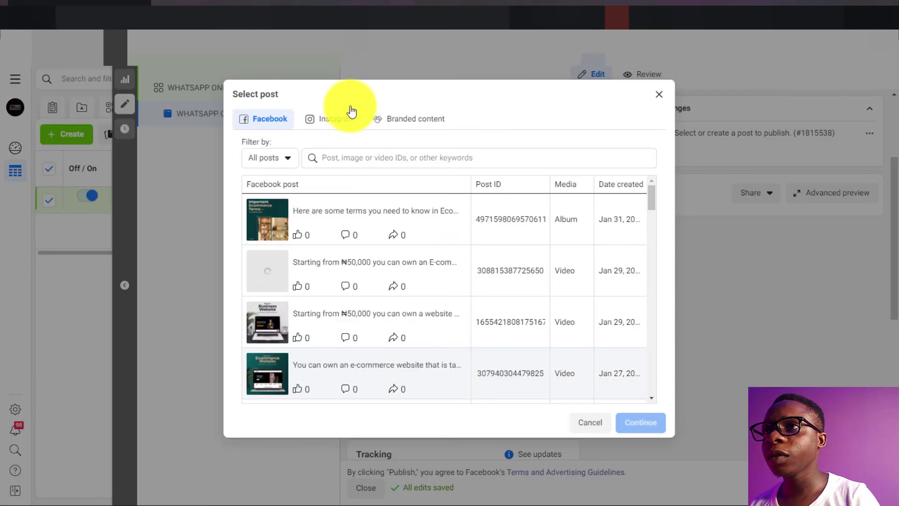
Pick the Feb 1 Instagram video post announcing the first YouTube video
click(346, 121)
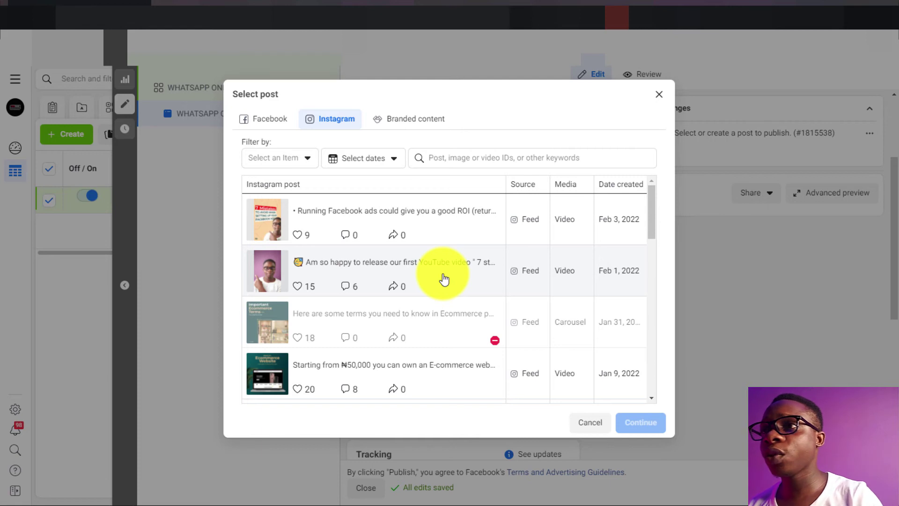
click(447, 278)
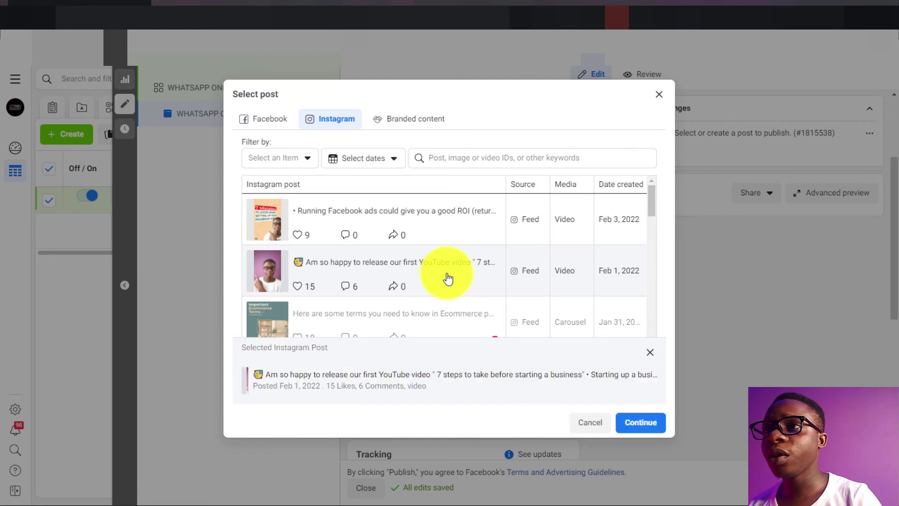
click(634, 423)
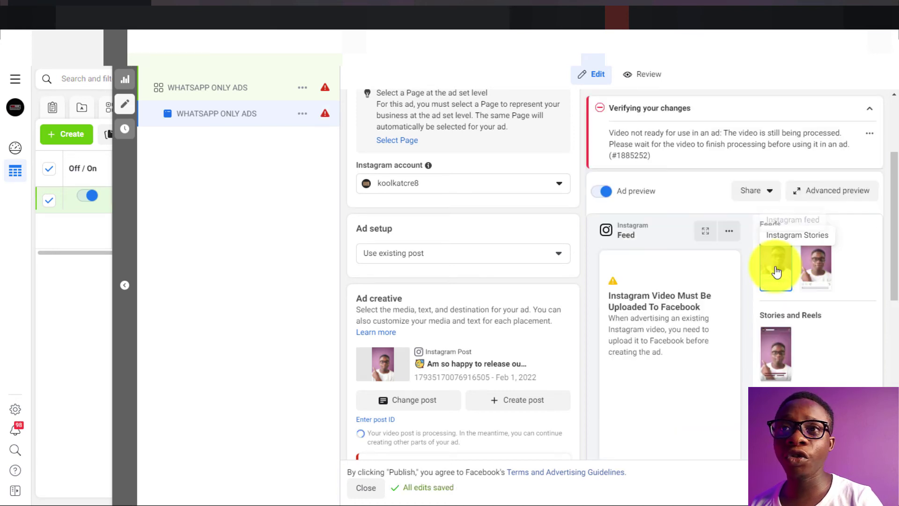
scroll(593, 288, down, 2)
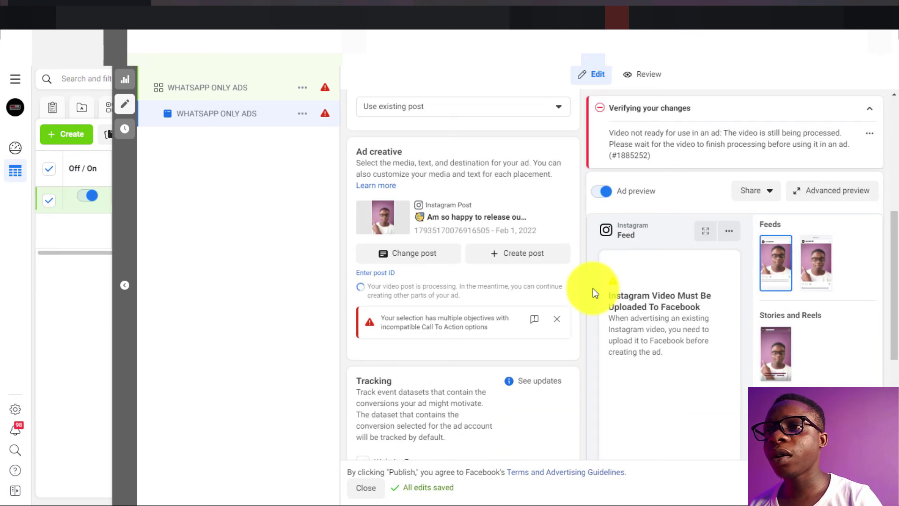
scroll(593, 288, down, 1)
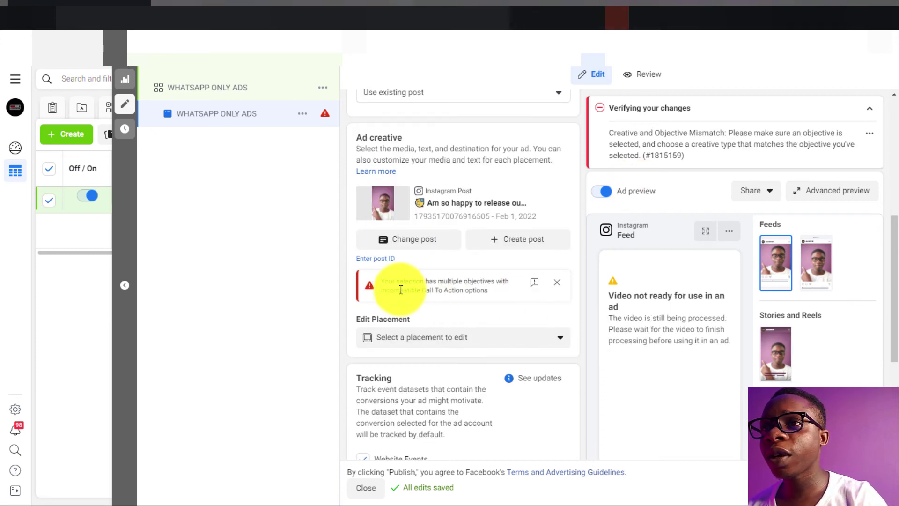
click(556, 284)
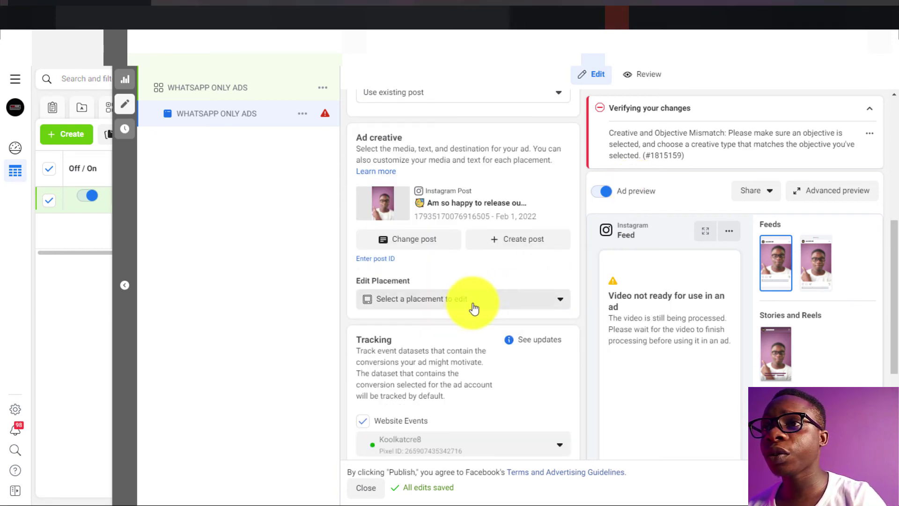
click(468, 308)
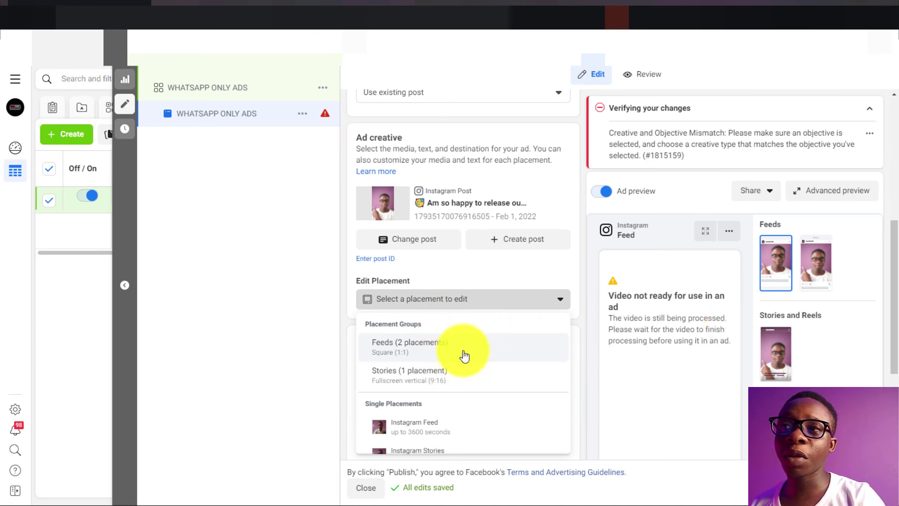
click(501, 351)
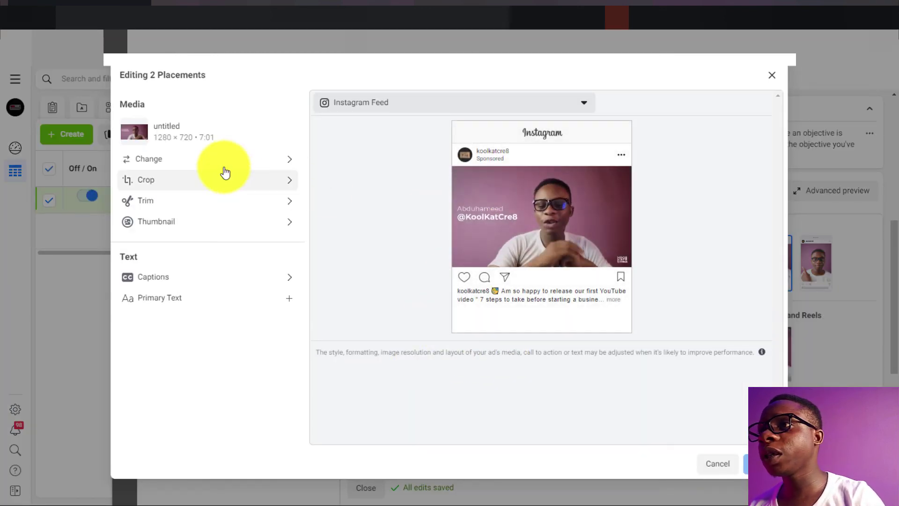
click(214, 223)
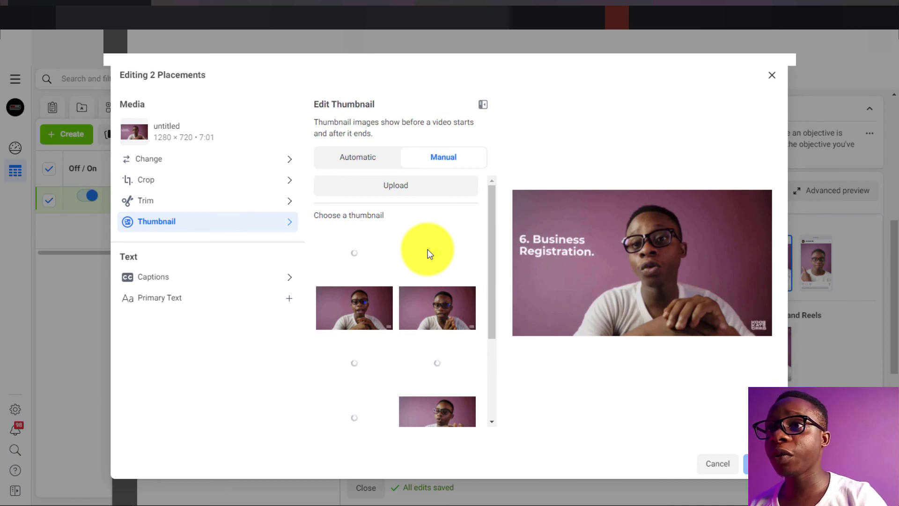
scroll(447, 376, down, 1)
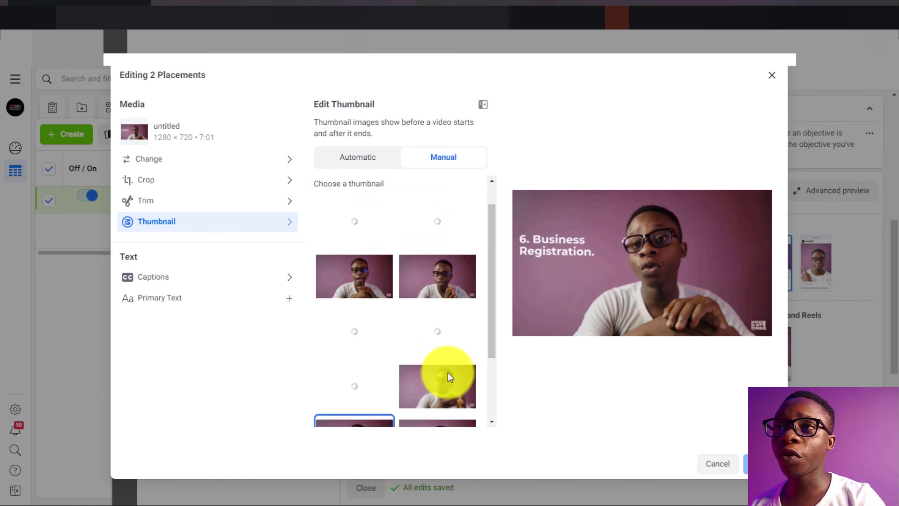
scroll(447, 372, down, 2)
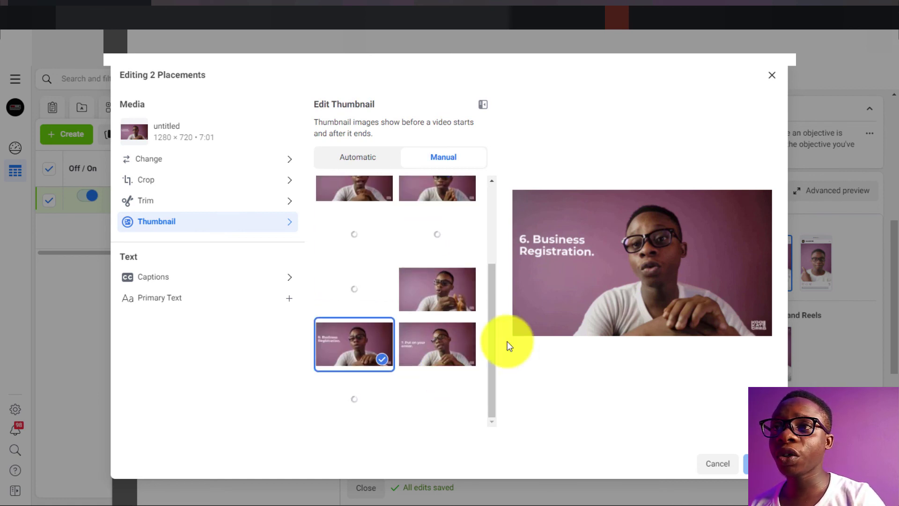
click(771, 76)
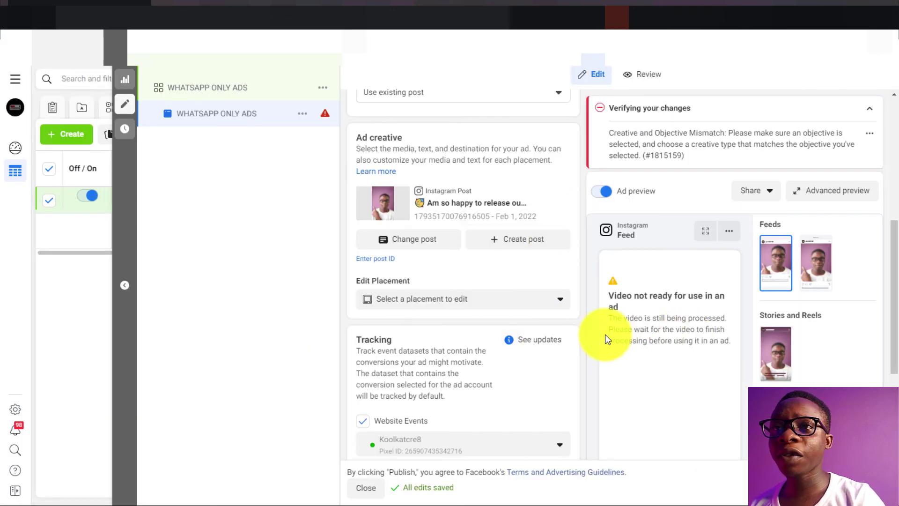
scroll(483, 337, down, 1)
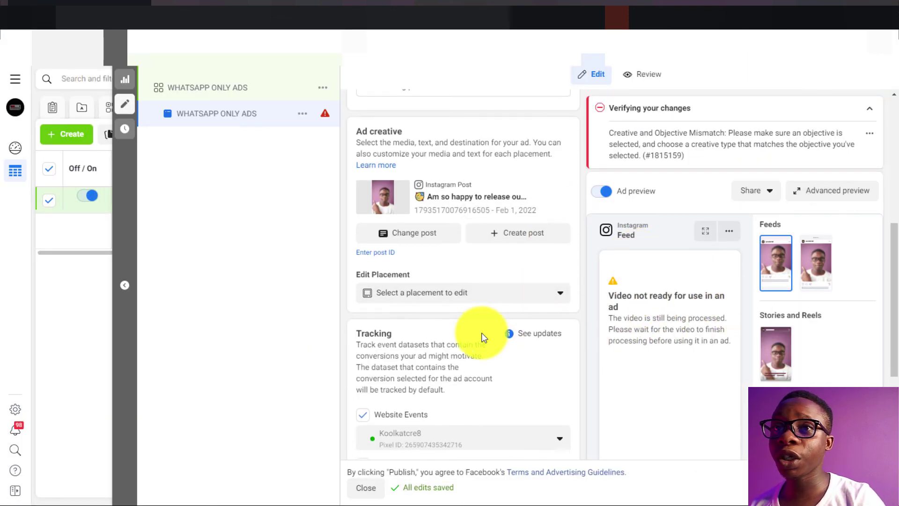
scroll(682, 344, down, 3)
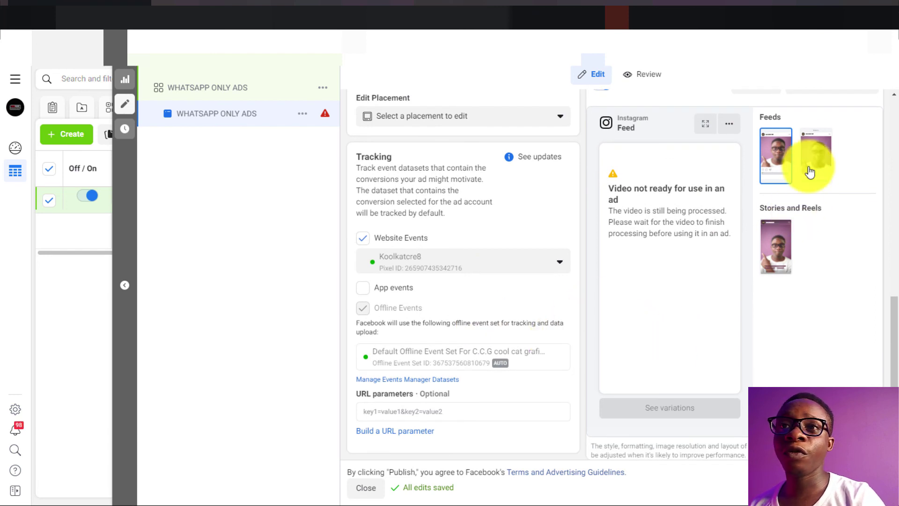
Preview the ad in the Instagram Explore placement
click(812, 151)
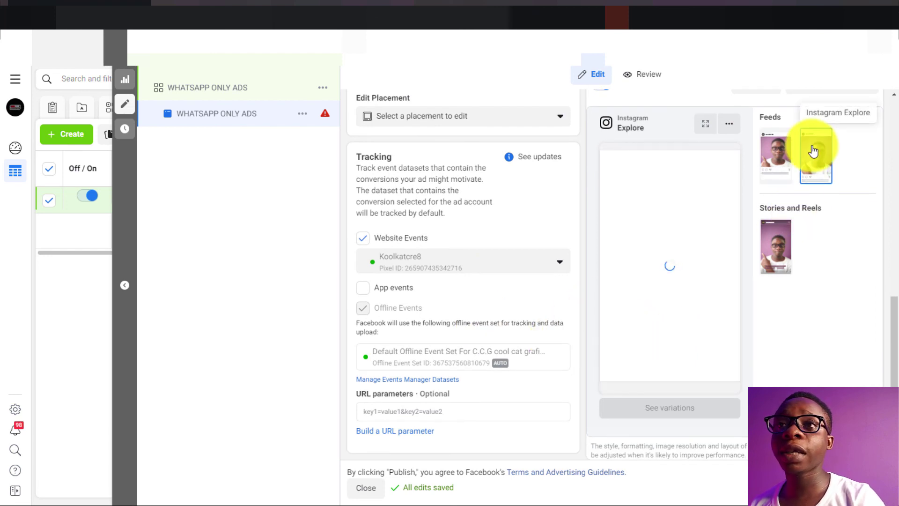